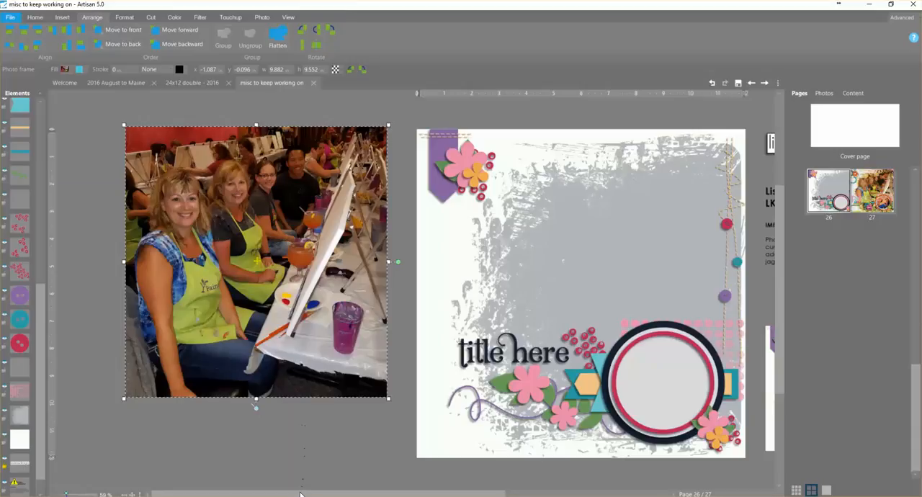
# - Nudge the painting-class photo beside the scrapbook page and flatten it
pyautogui.moveTo(304, 494); pyautogui.dragTo(366, 493)
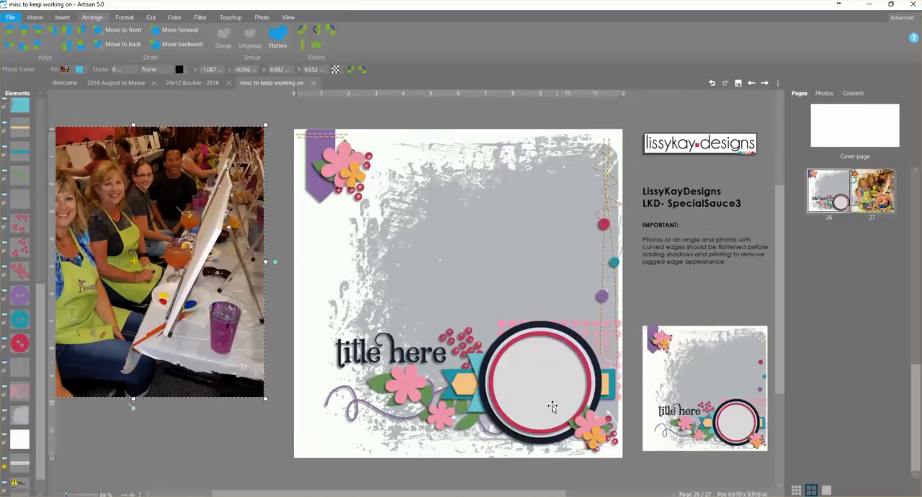
pyautogui.moveTo(443, 494); pyautogui.dragTo(382, 478)
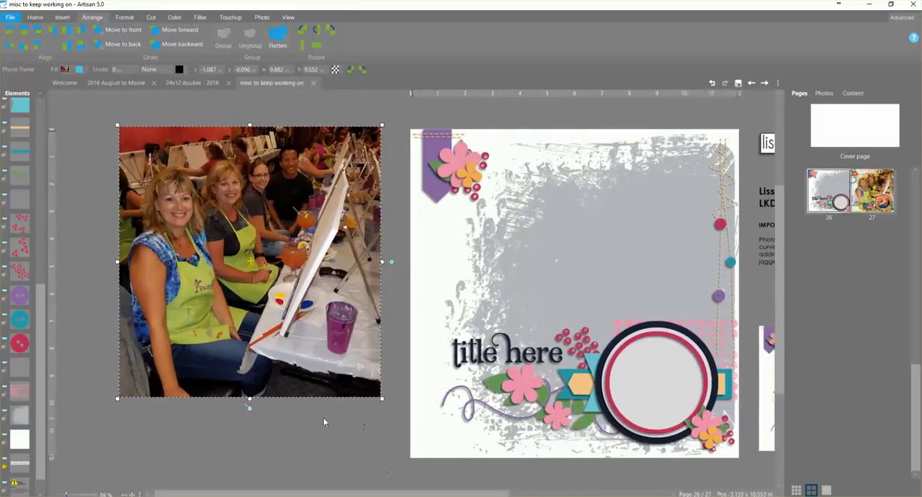
pyautogui.moveTo(304, 261)
pyautogui.mouseDown()
pyautogui.moveTo(309, 287)
pyautogui.moveTo(306, 265)
pyautogui.mouseUp()
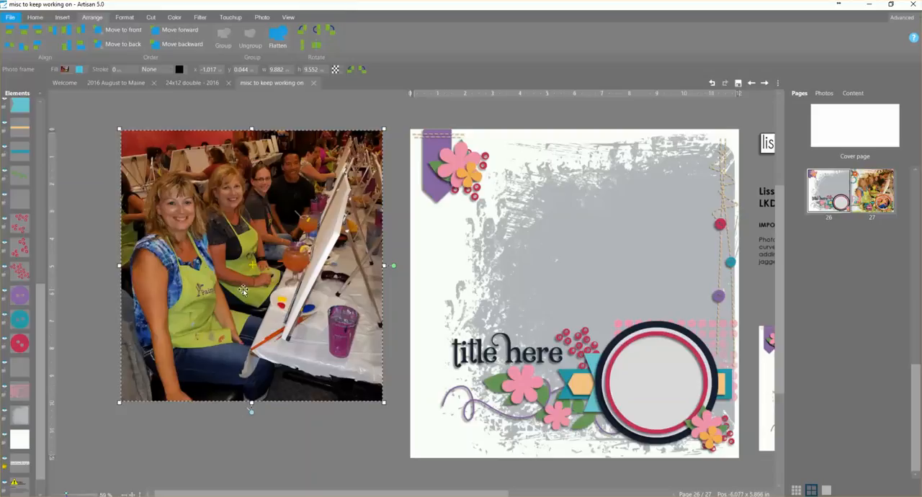
pyautogui.click(280, 37)
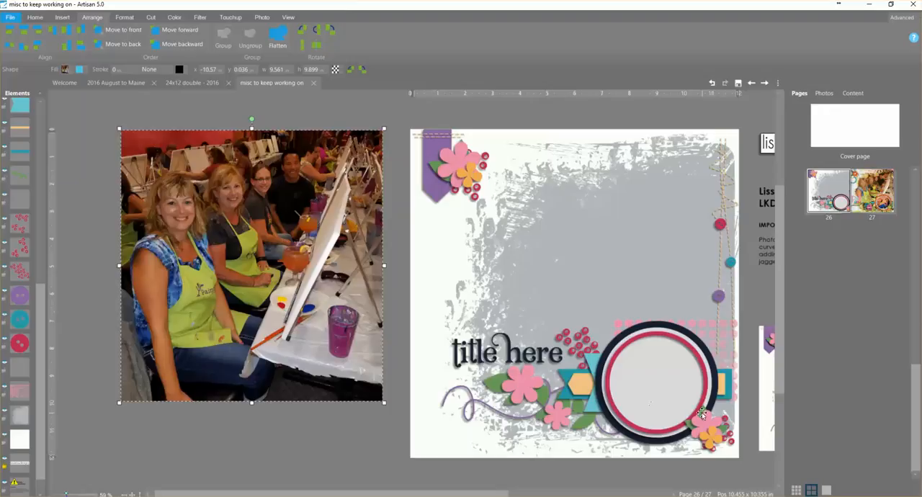
# - Paste a duplicate of the flattened photo and align it exactly over the original
pyautogui.moveTo(647, 208); pyautogui.dragTo(647, 180)
pyautogui.click(712, 84)
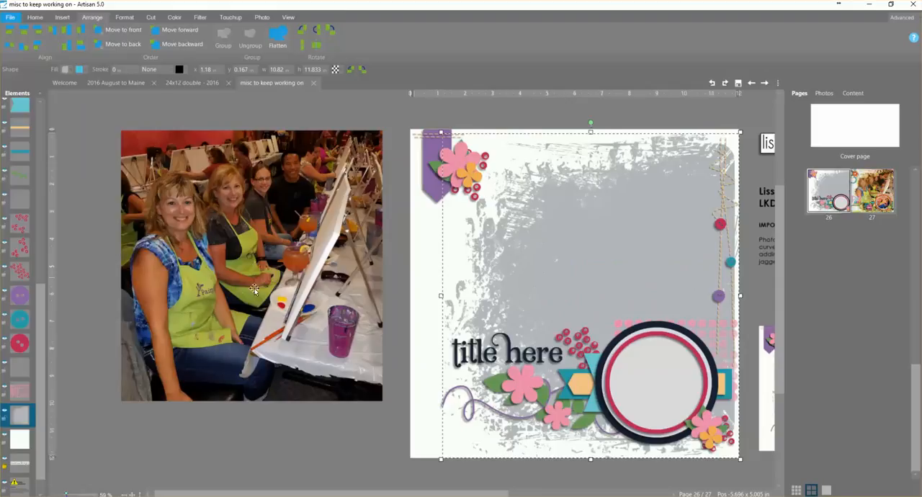
pyautogui.click(320, 245)
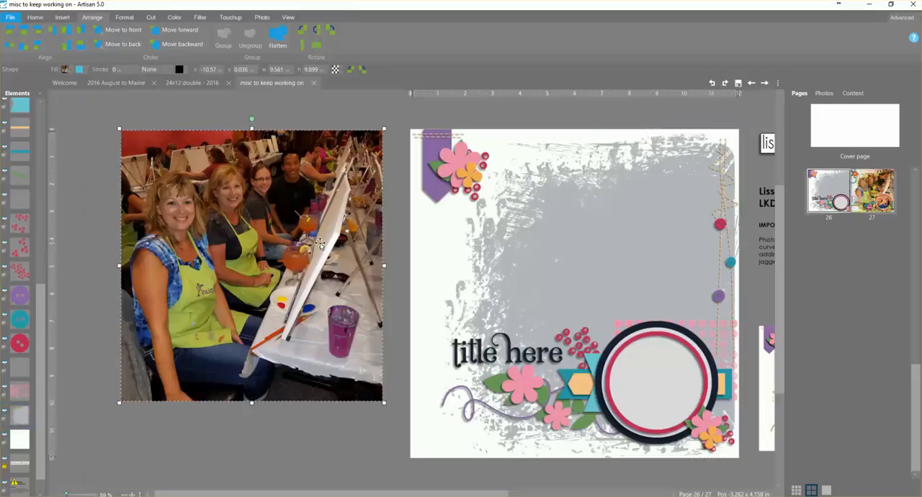
pyautogui.hotkey('ctrl', 'v')
pyautogui.keyDown('shift'); pyautogui.click(221, 215); pyautogui.keyUp('shift')
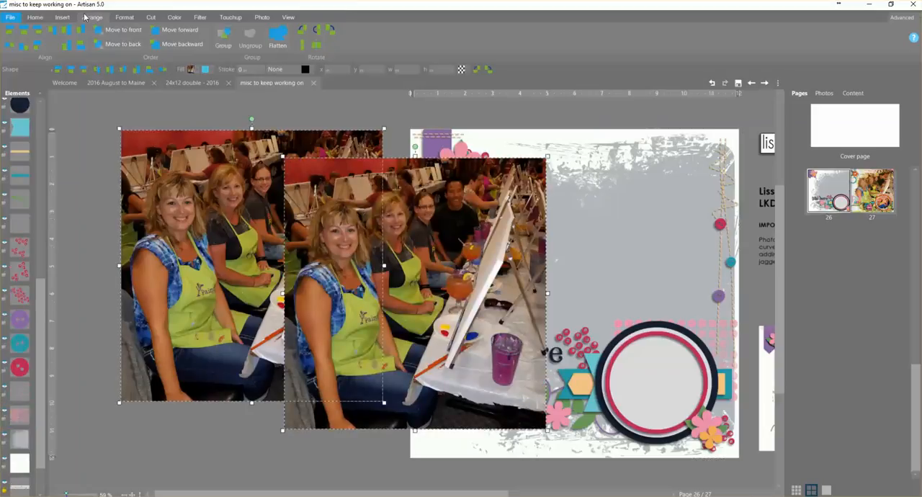
pyautogui.click(66, 31)
pyautogui.click(23, 30)
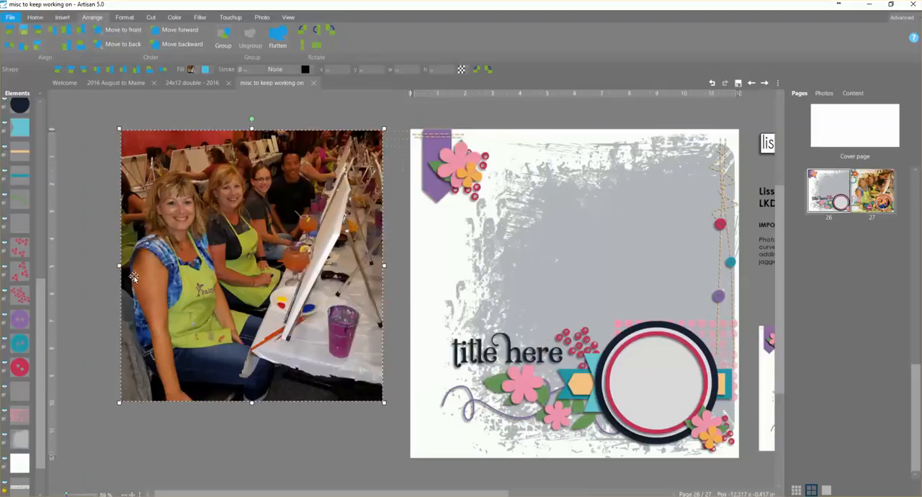
pyautogui.click(244, 433)
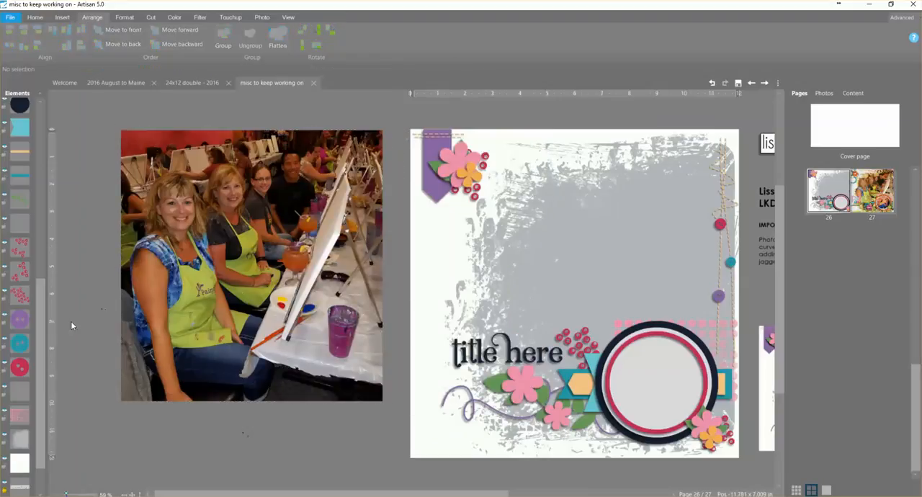
# - Copy the gray brushed photo-mask shape on the page
pyautogui.moveTo(39, 337); pyautogui.dragTo(39, 154)
pyautogui.click(20, 125)
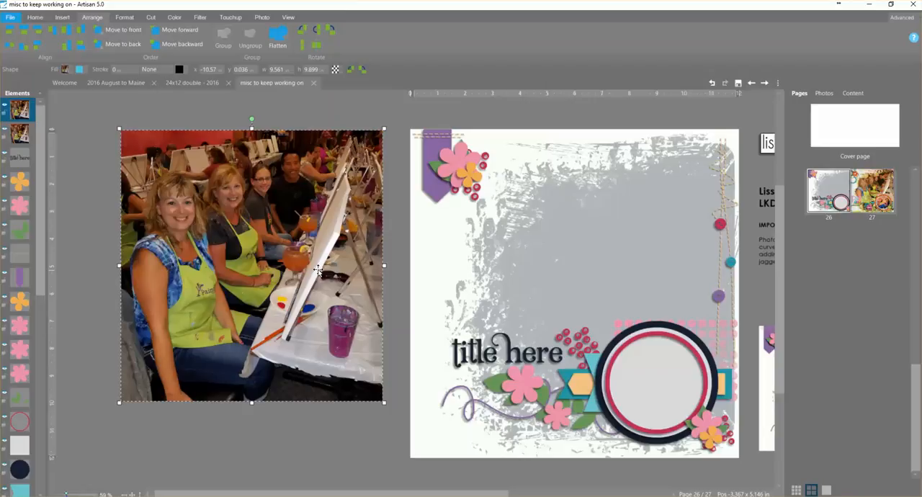
pyautogui.click(606, 235)
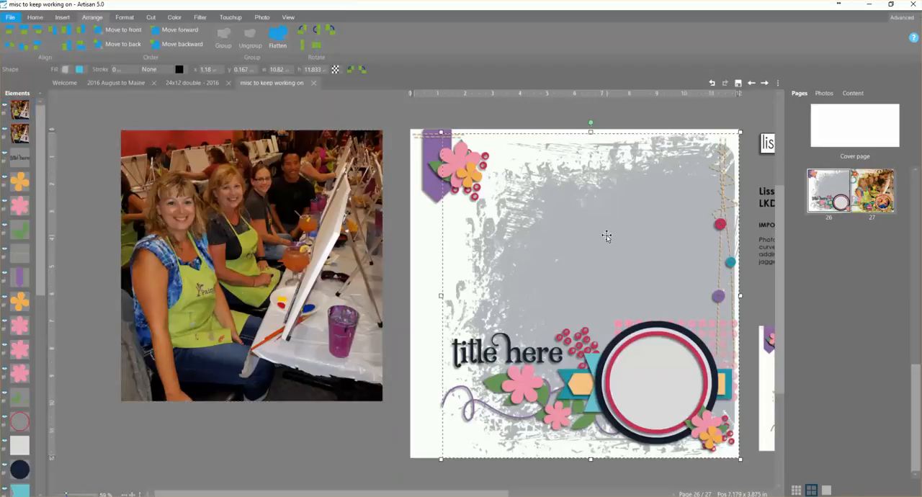
pyautogui.rightClick(606, 234)
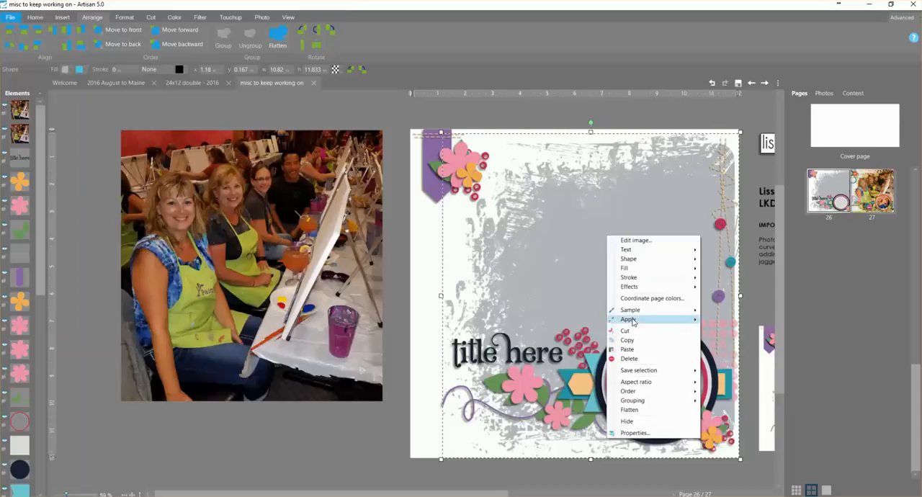
pyautogui.click(627, 340)
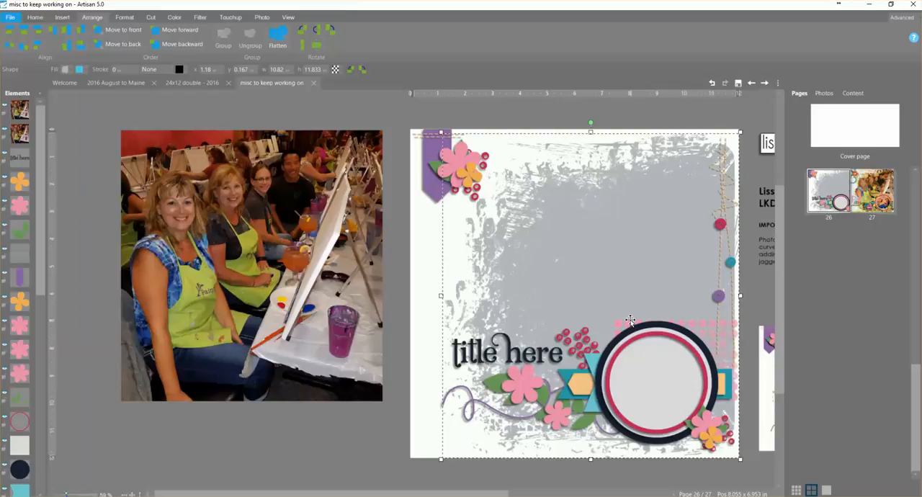
# - Insert a mask layer effect on the top copy of the photo
pyautogui.click(283, 241)
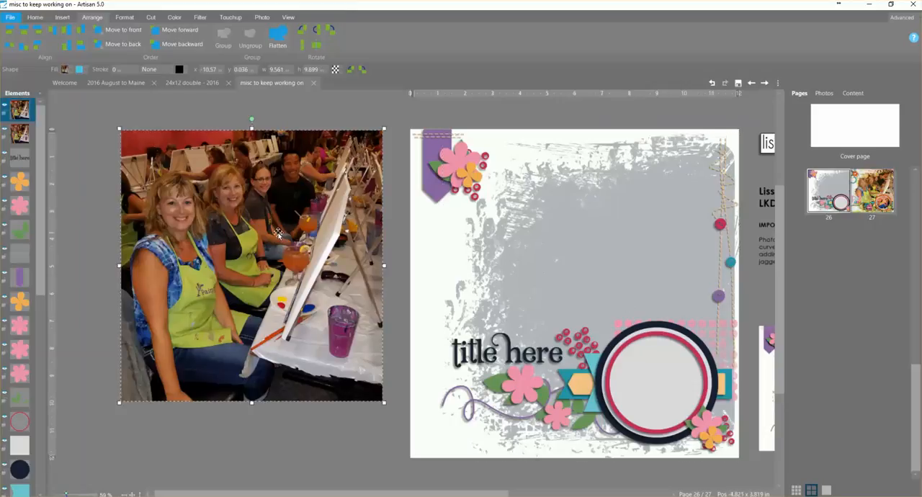
pyautogui.rightClick(278, 233)
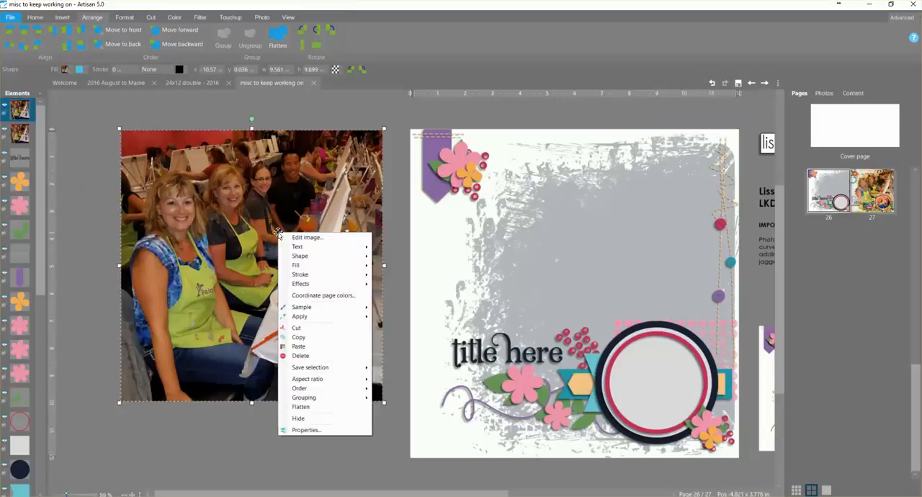
pyautogui.moveTo(301, 286)
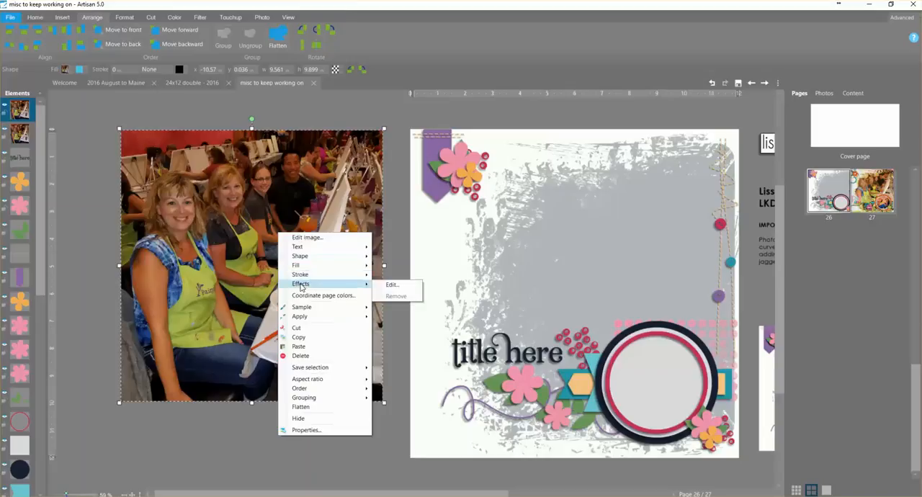
pyautogui.click(389, 286)
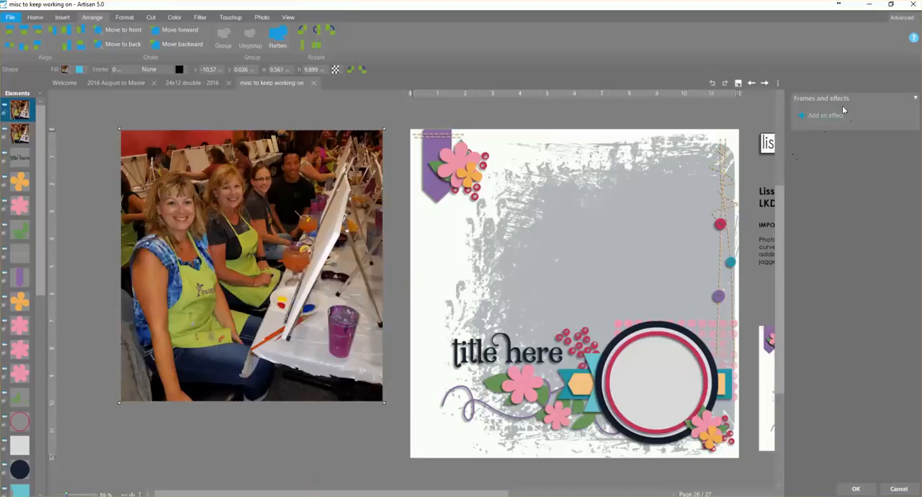
pyautogui.click(819, 117)
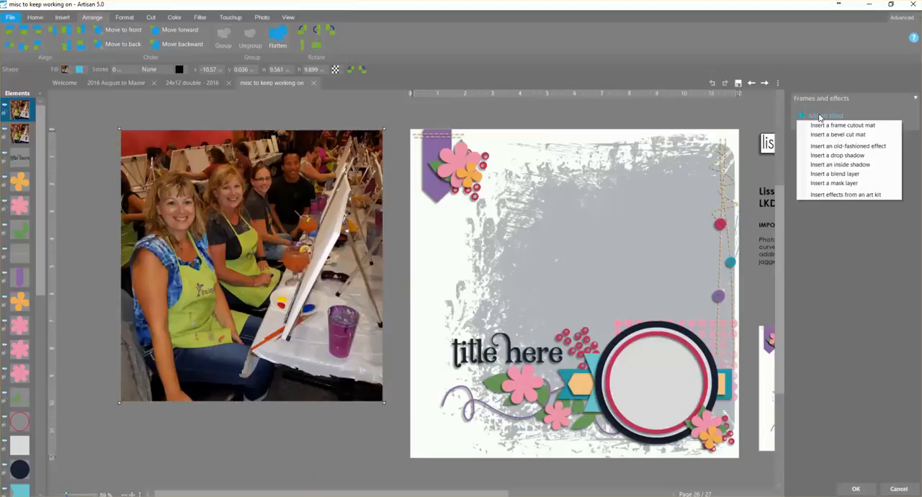
pyautogui.click(829, 185)
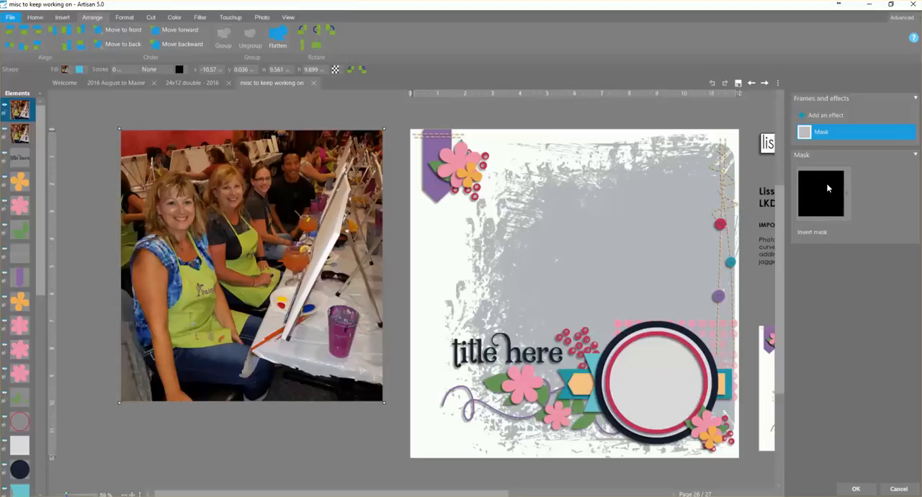
# - Paste the copied brushed shape as the photo's mask using the Alpha channel and apply the effect
pyautogui.click(839, 193)
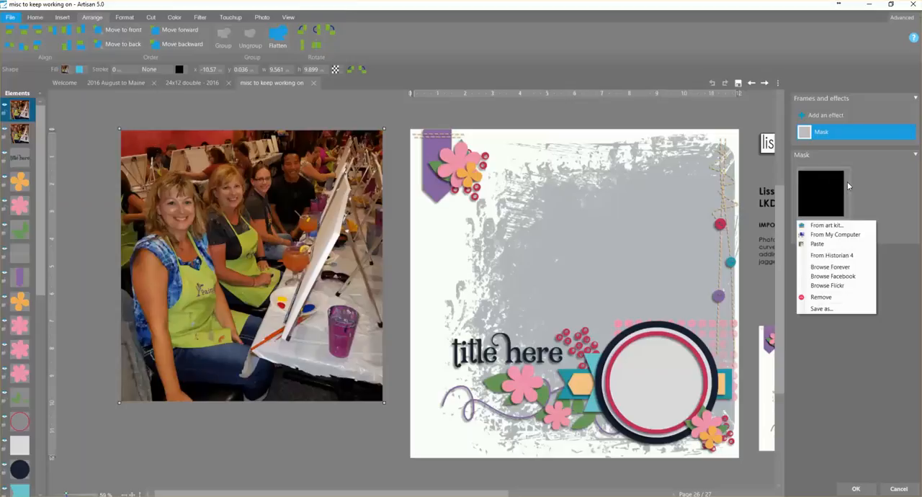
pyautogui.click(816, 245)
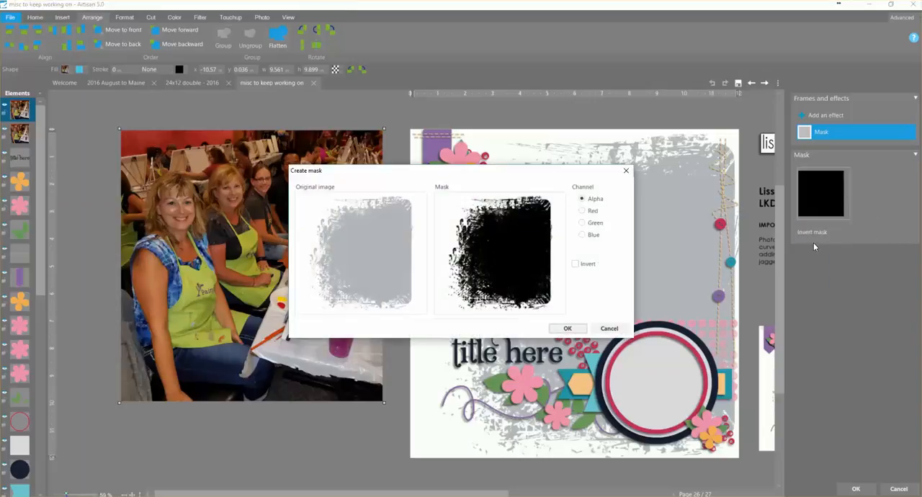
pyautogui.click(568, 328)
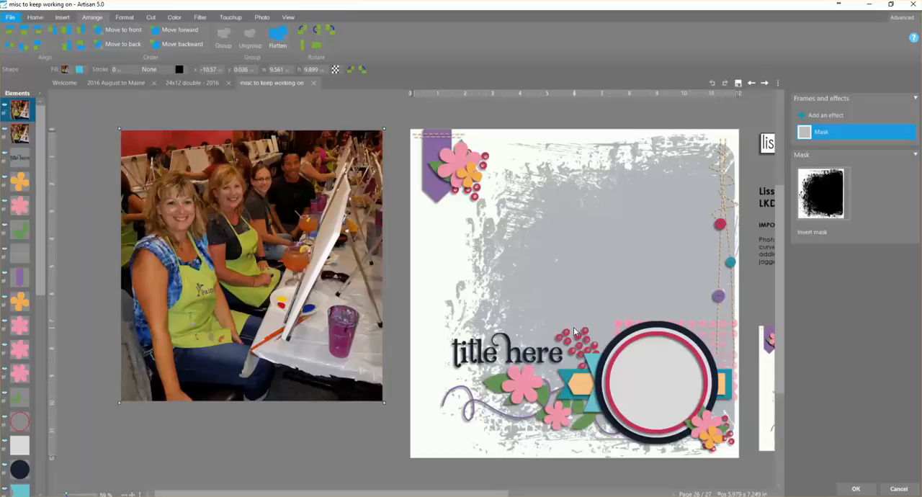
pyautogui.click(857, 489)
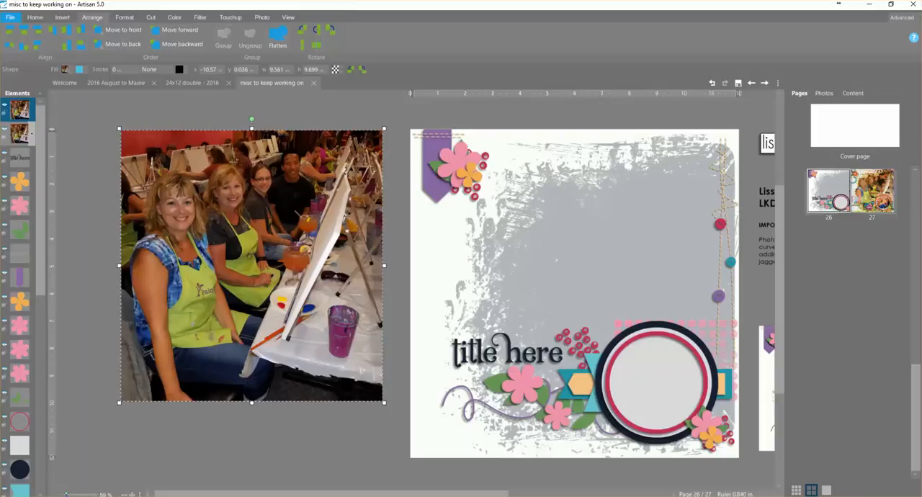
# - Hide the unmasked lower photo copy to check the masked result, and show it again
pyautogui.click(6, 132)
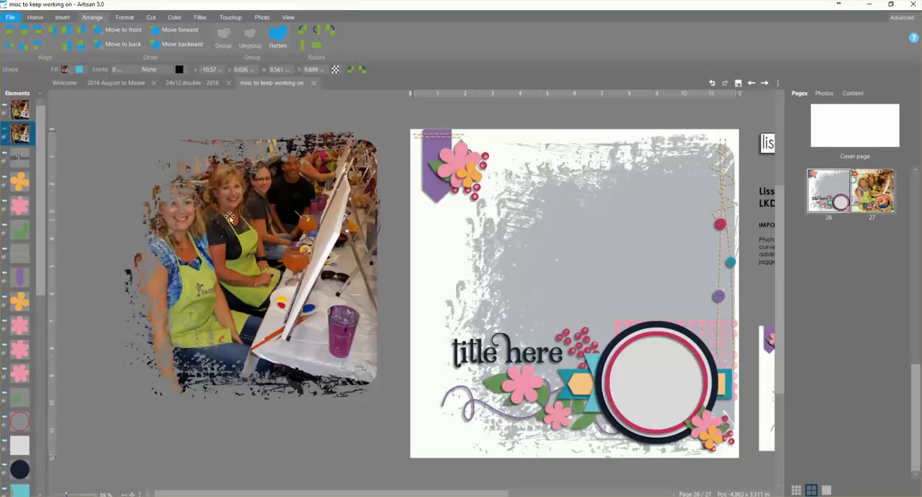
pyautogui.click(6, 130)
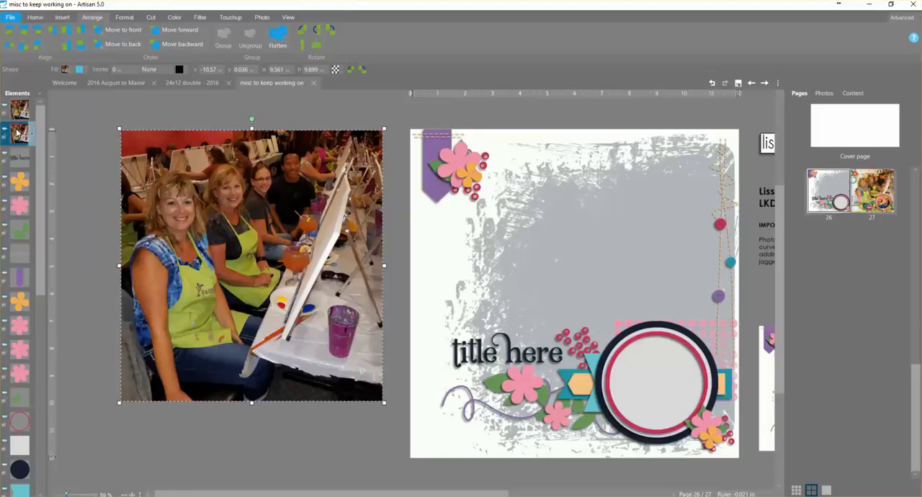
# - Cut the lower photo copy with a custom straight path around the four people's heads and shoulders, keeping only the unshaded area
pyautogui.click(154, 20)
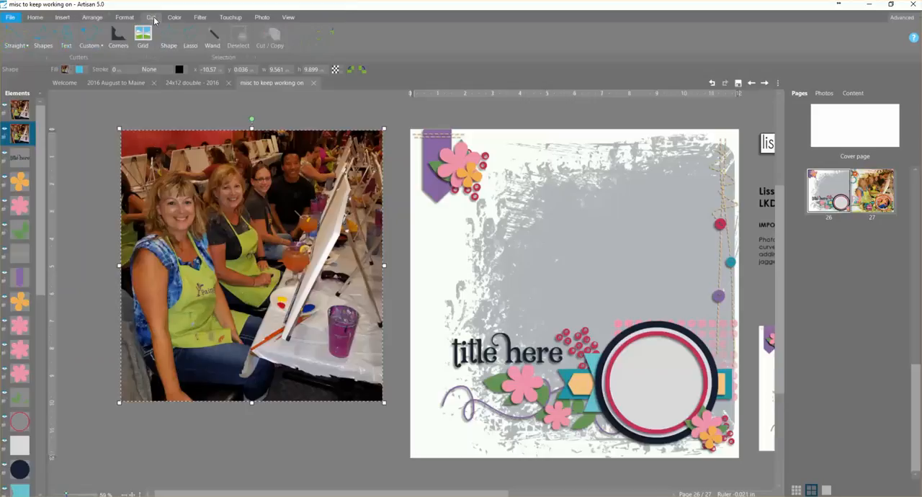
pyautogui.click(85, 46)
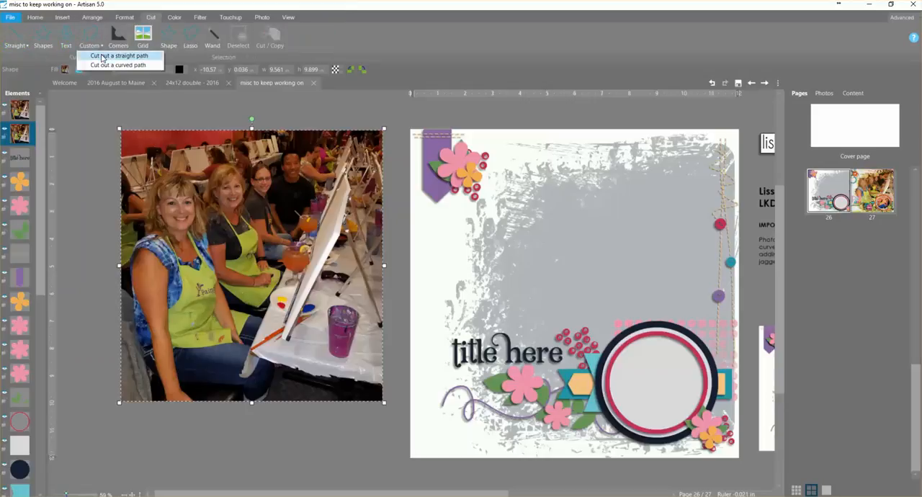
pyautogui.click(103, 58)
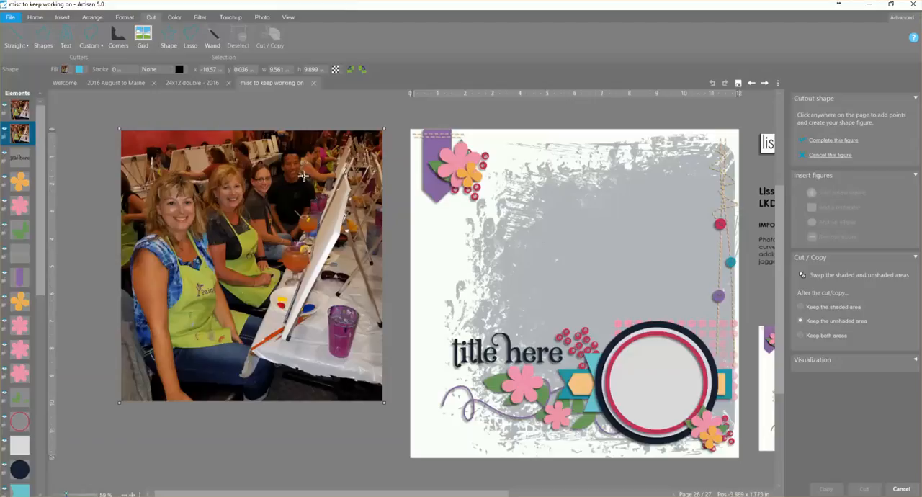
pyautogui.click(295, 149)
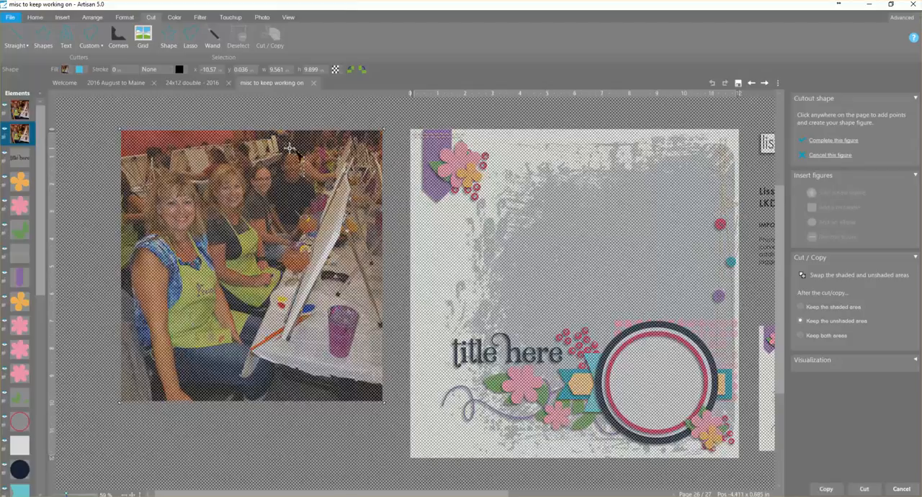
pyautogui.click(283, 150)
pyautogui.click(278, 170)
pyautogui.click(280, 179)
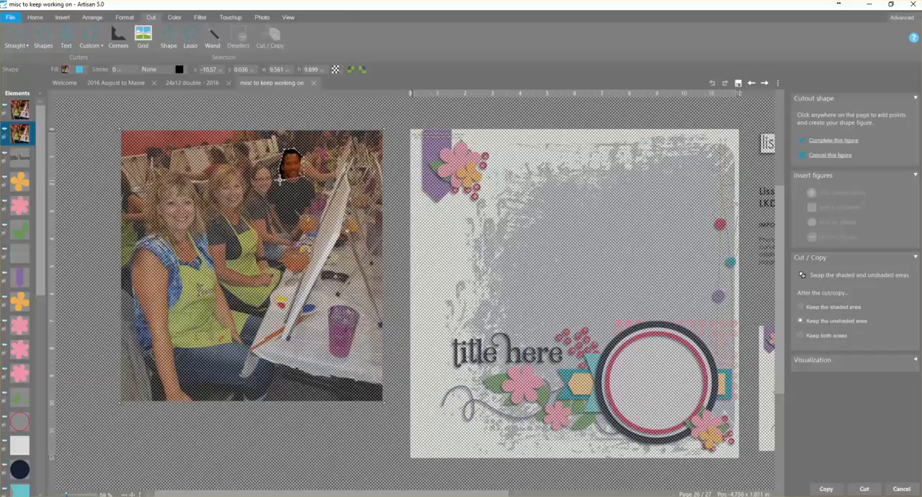
pyautogui.click(276, 179)
pyautogui.click(268, 165)
pyautogui.click(265, 162)
pyautogui.click(258, 161)
pyautogui.click(250, 170)
pyautogui.click(247, 182)
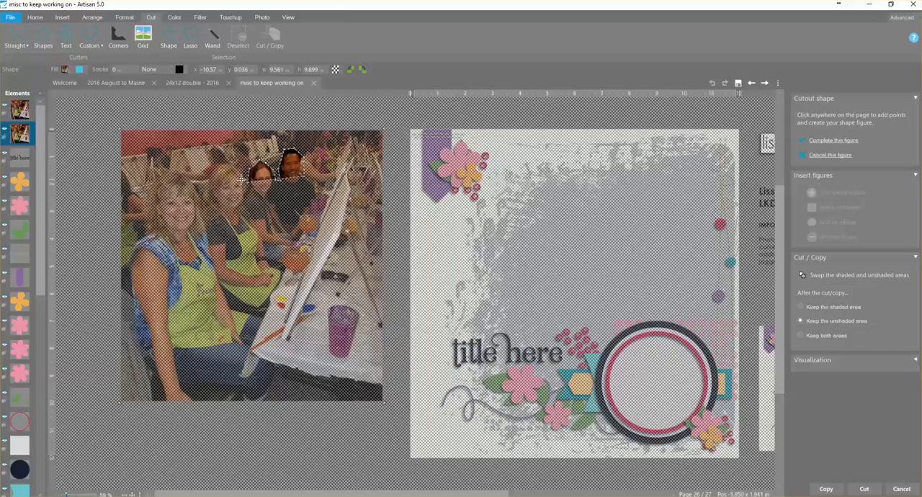
pyautogui.click(243, 171)
pyautogui.click(231, 166)
pyautogui.click(218, 168)
pyautogui.click(211, 180)
pyautogui.click(203, 193)
pyautogui.click(194, 183)
pyautogui.click(183, 175)
pyautogui.click(165, 173)
pyautogui.click(153, 181)
pyautogui.click(147, 194)
pyautogui.click(144, 208)
pyautogui.click(144, 222)
pyautogui.click(144, 232)
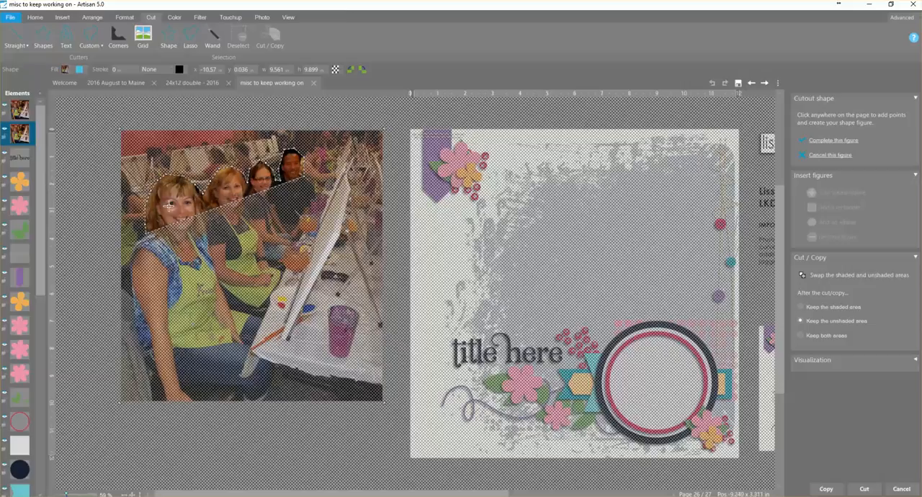
pyautogui.click(135, 241)
pyautogui.click(131, 252)
pyautogui.click(131, 263)
pyautogui.click(206, 248)
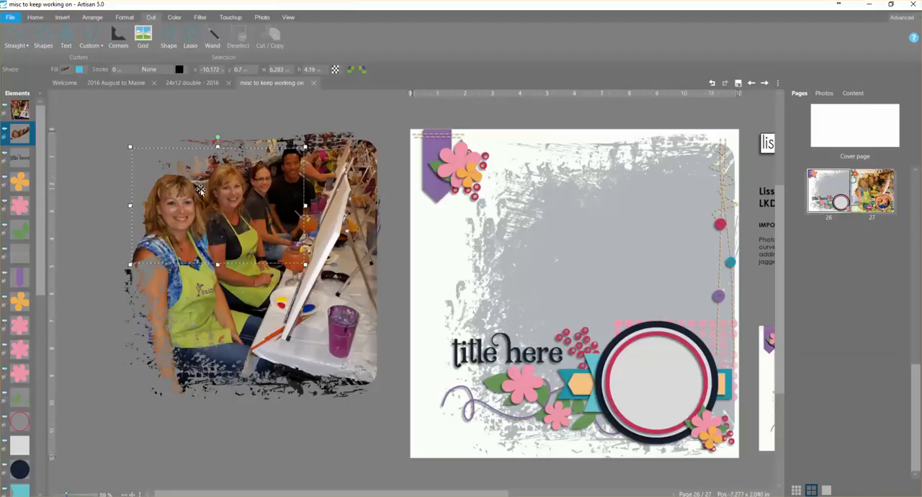
# - Erase leftover background around the front woman's hair on the cutout, using a soft Erase brush with diameter 132 at 100% zoom
pyautogui.click(9, 132)
pyautogui.click(104, 494)
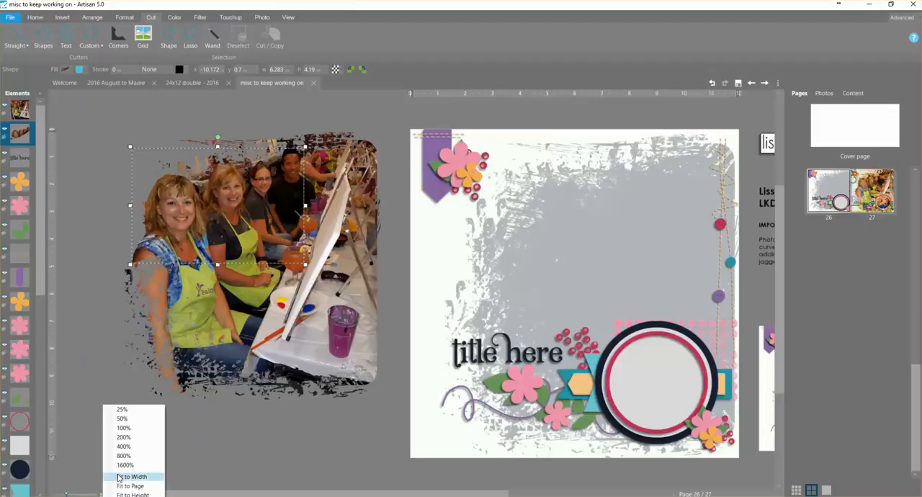
pyautogui.click(123, 426)
pyautogui.moveTo(304, 494); pyautogui.dragTo(246, 494)
pyautogui.moveTo(782, 306); pyautogui.dragTo(772, 257)
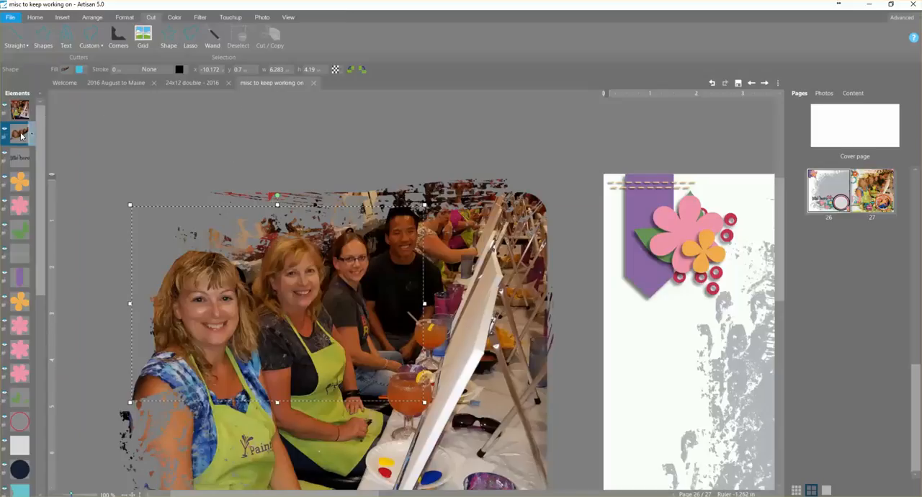
pyautogui.click(239, 18)
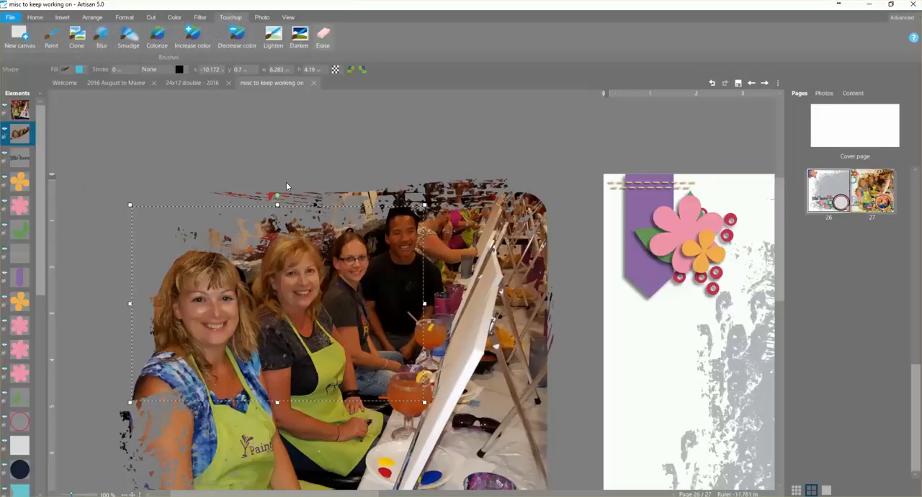
pyautogui.moveTo(828, 167); pyautogui.dragTo(848, 170)
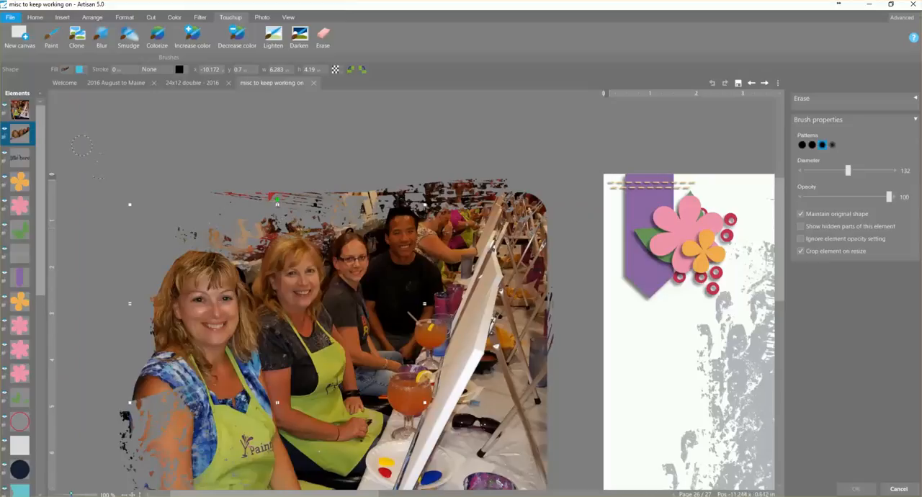
pyautogui.moveTo(194, 243); pyautogui.dragTo(166, 274)
# - Clean up the remaining cutout edges with a hard-edged Erase brush, diameter 66, and apply the erasing
pyautogui.click(802, 144)
pyautogui.moveTo(849, 175); pyautogui.dragTo(835, 175)
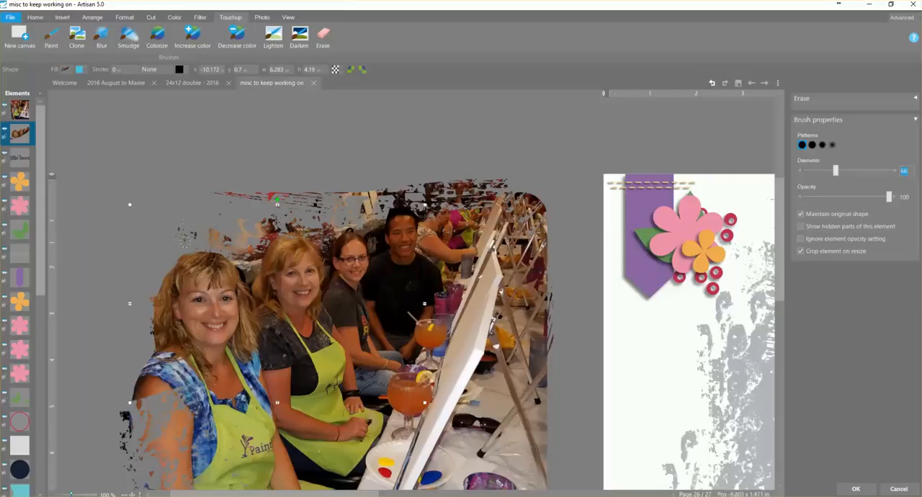
pyautogui.moveTo(198, 245); pyautogui.dragTo(175, 263)
pyautogui.click(156, 348)
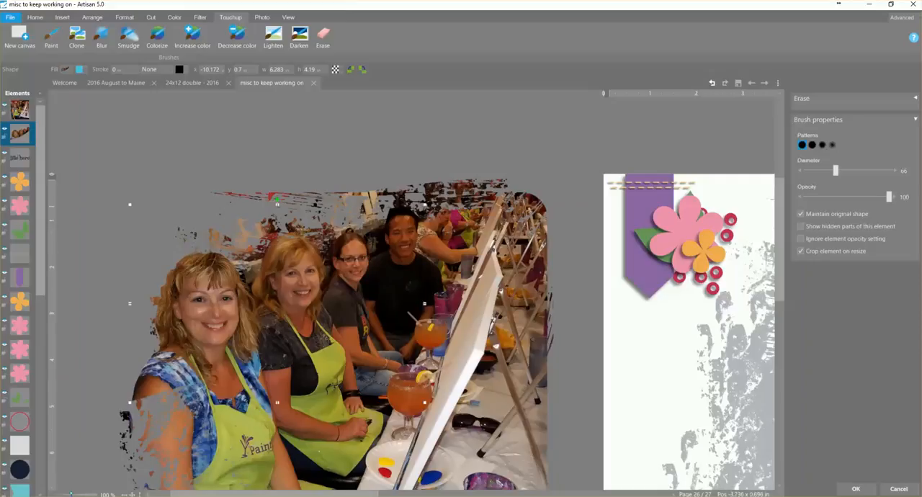
pyautogui.click(431, 251)
pyautogui.click(857, 489)
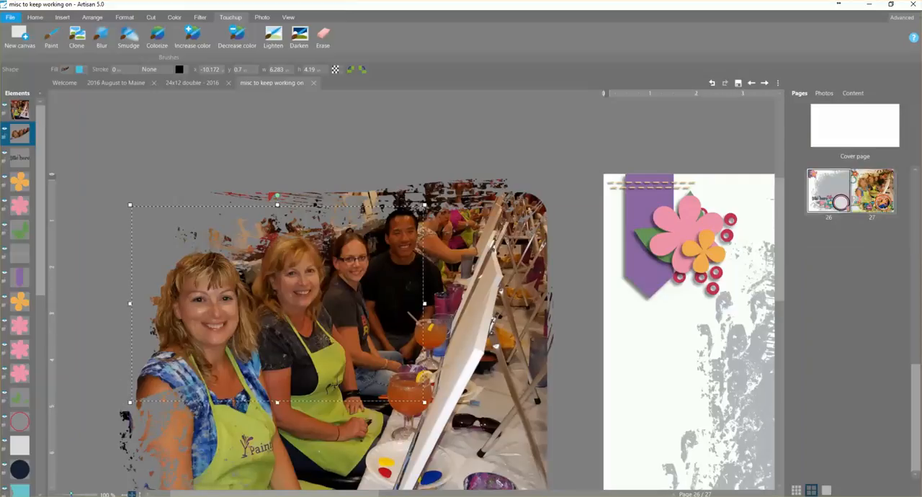
# - Select the masked photo together with the people cutout and flatten them into one element
pyautogui.click(132, 494)
pyautogui.moveTo(276, 494); pyautogui.dragTo(167, 494)
pyautogui.click(93, 386)
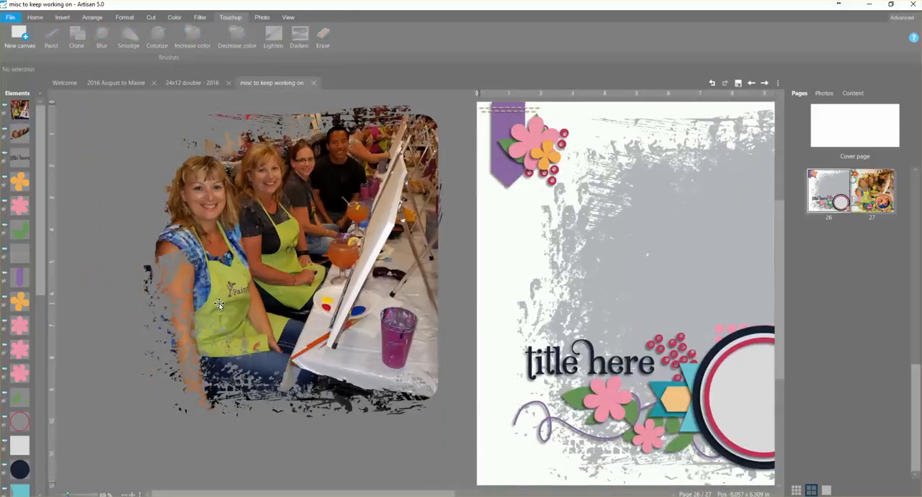
pyautogui.click(19, 133)
pyautogui.keyDown('ctrl'); pyautogui.click(23, 107); pyautogui.keyUp('ctrl')
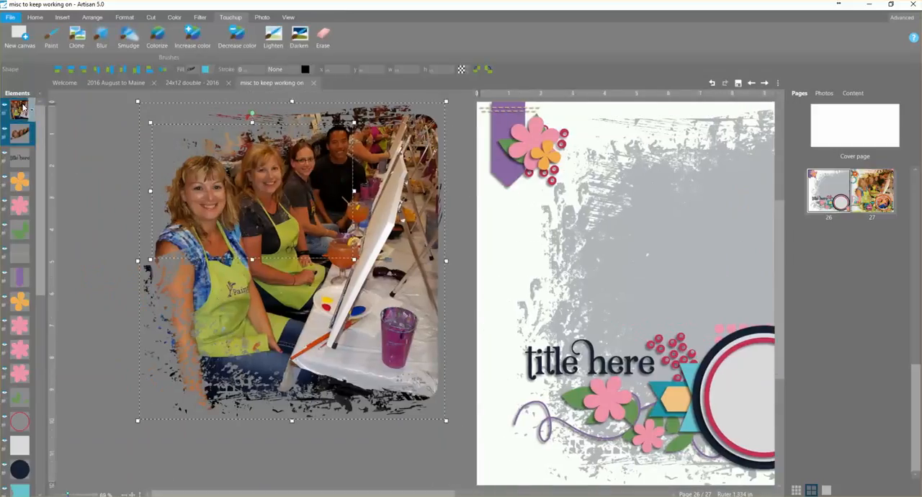
pyautogui.click(88, 17)
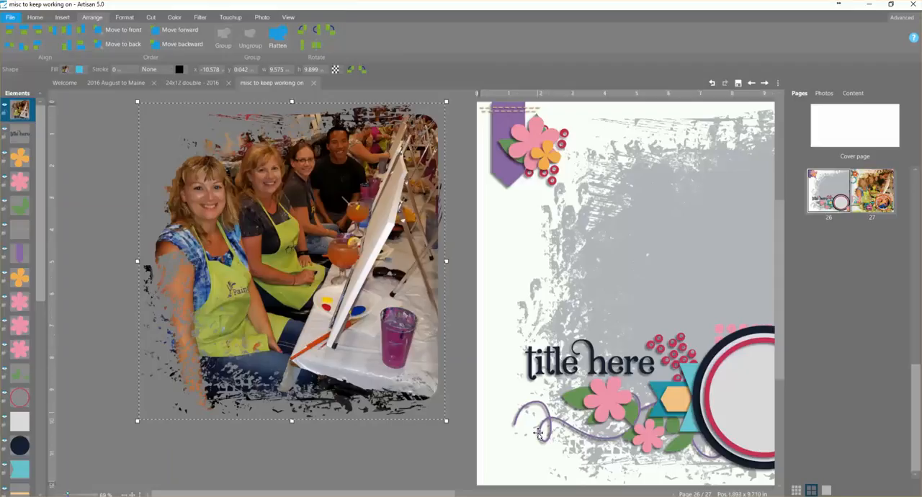
# - Make the flattened photo the same size as the gray brushed shape on the page
pyautogui.click(132, 493)
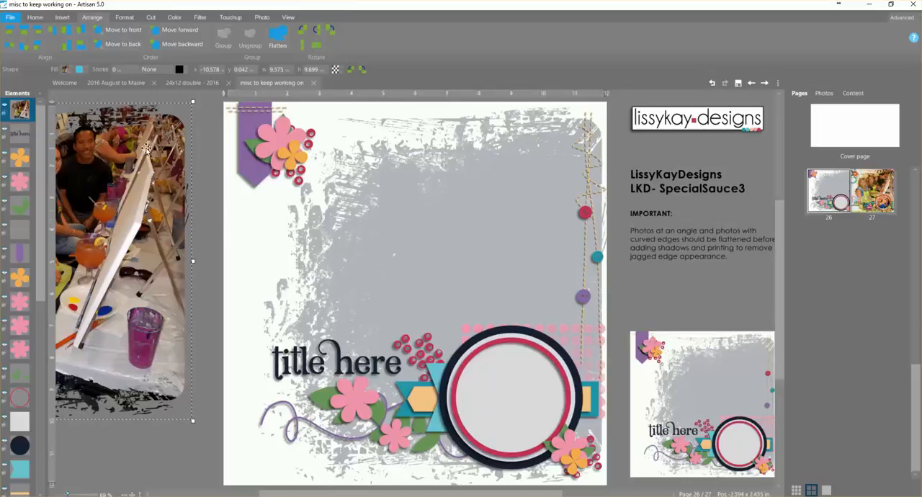
pyautogui.keyDown('shift'); pyautogui.click(505, 227); pyautogui.keyUp('shift')
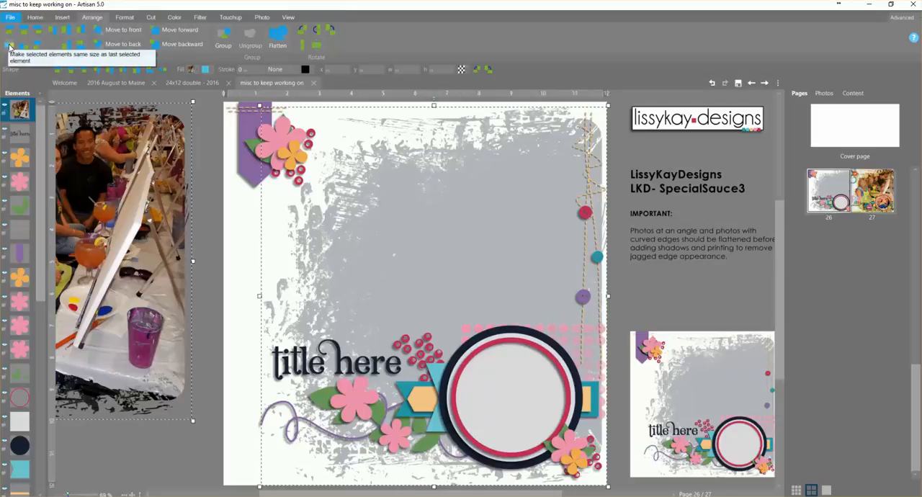
pyautogui.moveTo(355, 495); pyautogui.dragTo(258, 495)
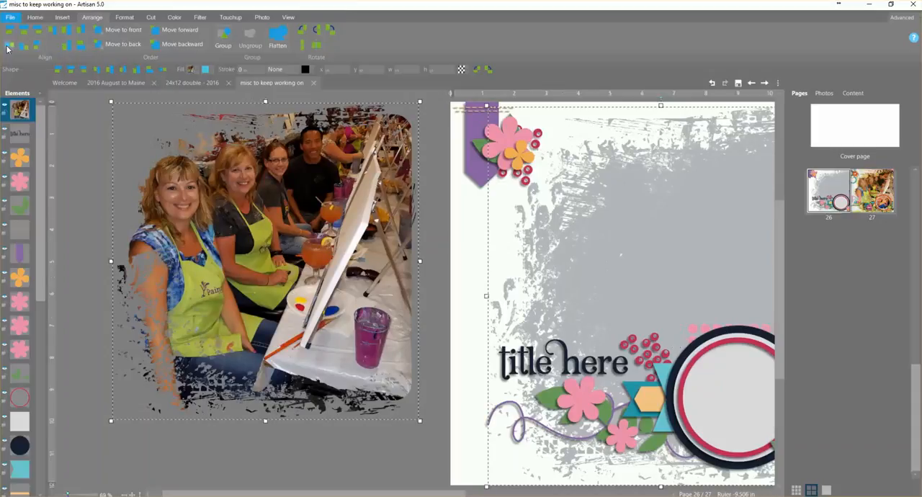
pyautogui.click(9, 47)
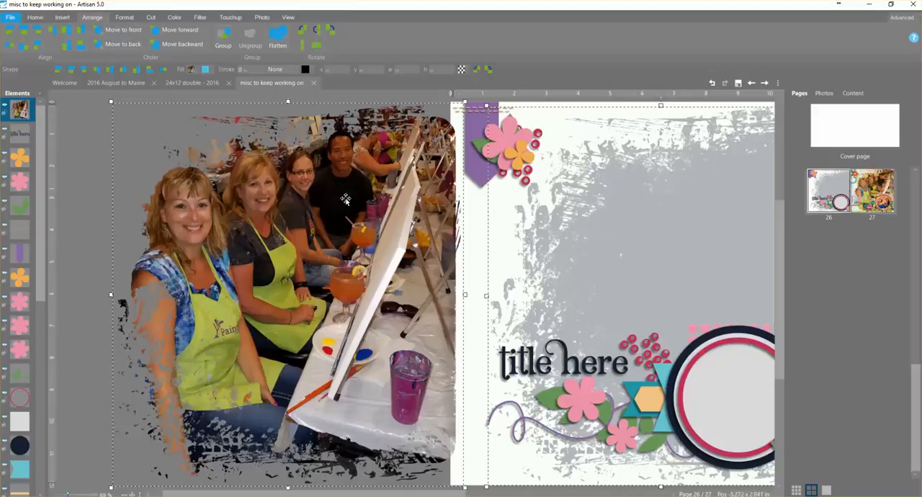
# - Select only the flattened photo and restore its original aspect ratio
pyautogui.click(79, 224)
pyautogui.click(226, 288)
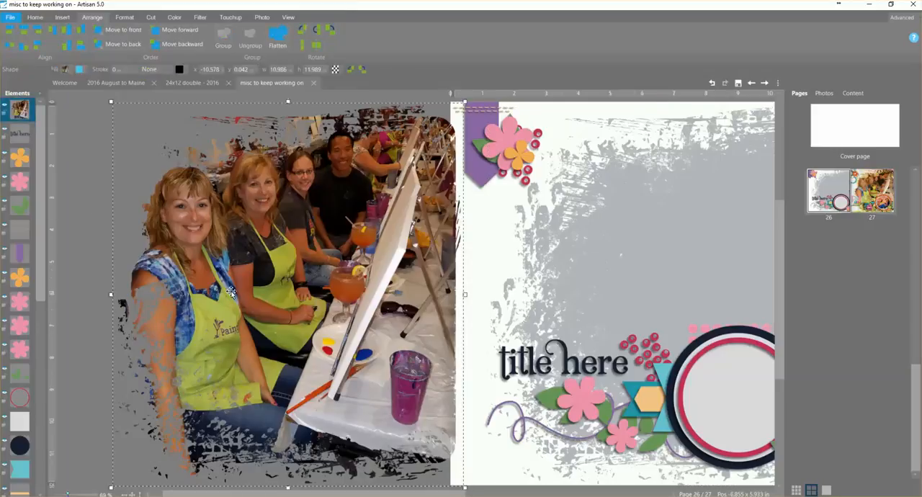
pyautogui.rightClick(230, 291)
pyautogui.moveTo(269, 437)
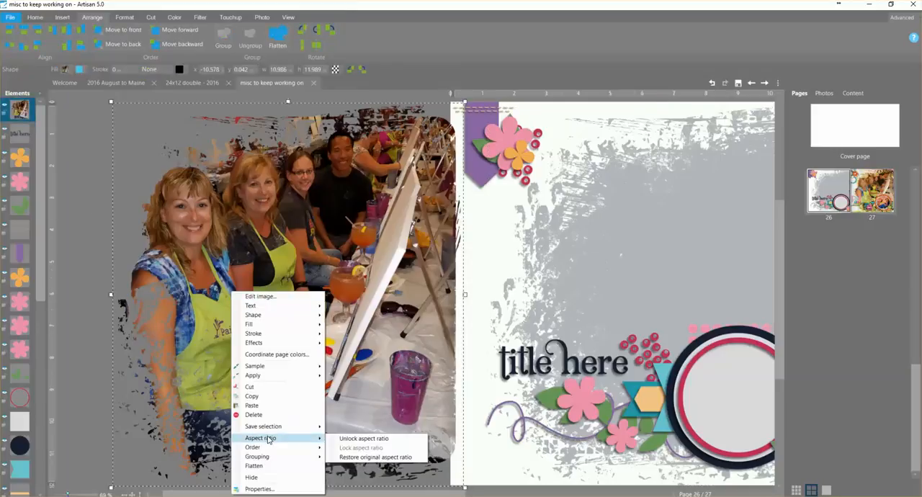
pyautogui.click(364, 457)
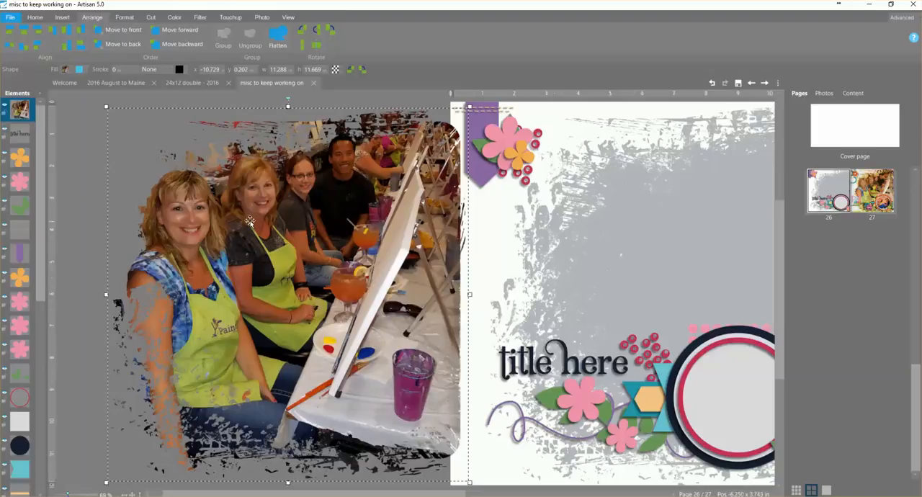
# - Center the photo over the gray brushed shape, then group and ungroup the two so the photo sits directly above it in the layer order
pyautogui.keyDown('shift'); pyautogui.click(659, 253); pyautogui.keyUp('shift')
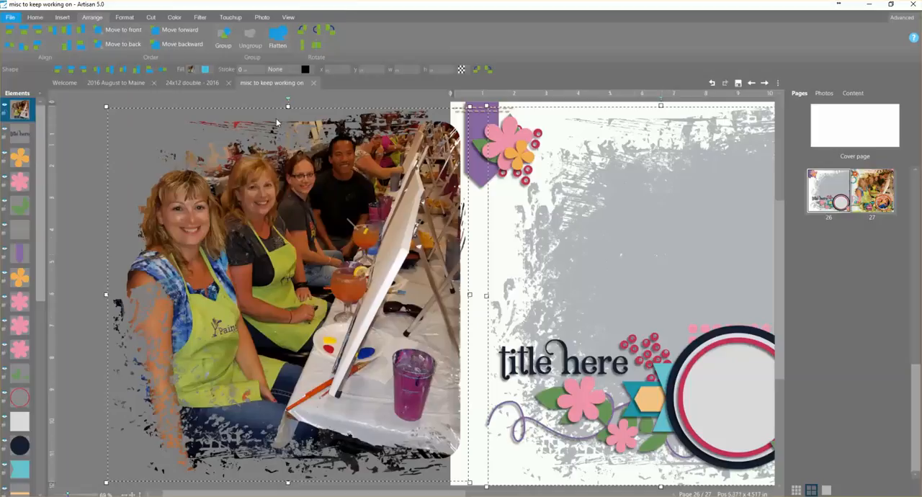
pyautogui.click(22, 31)
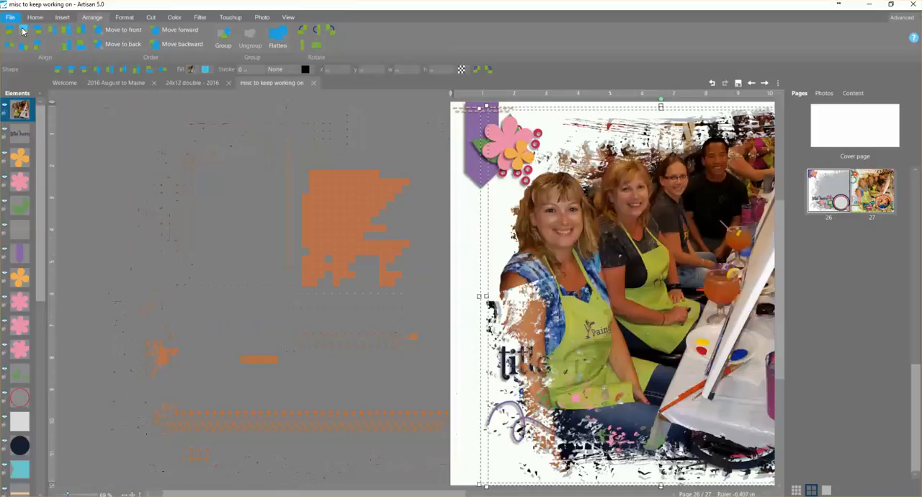
pyautogui.click(224, 35)
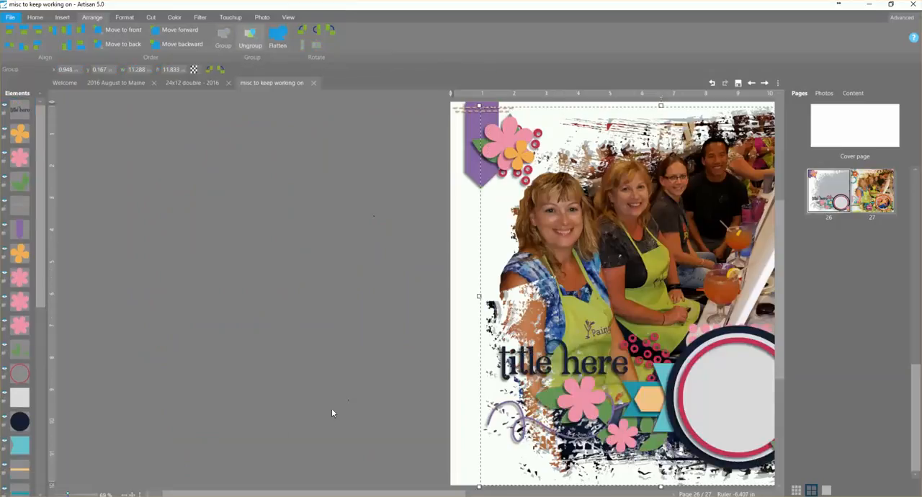
pyautogui.click(133, 494)
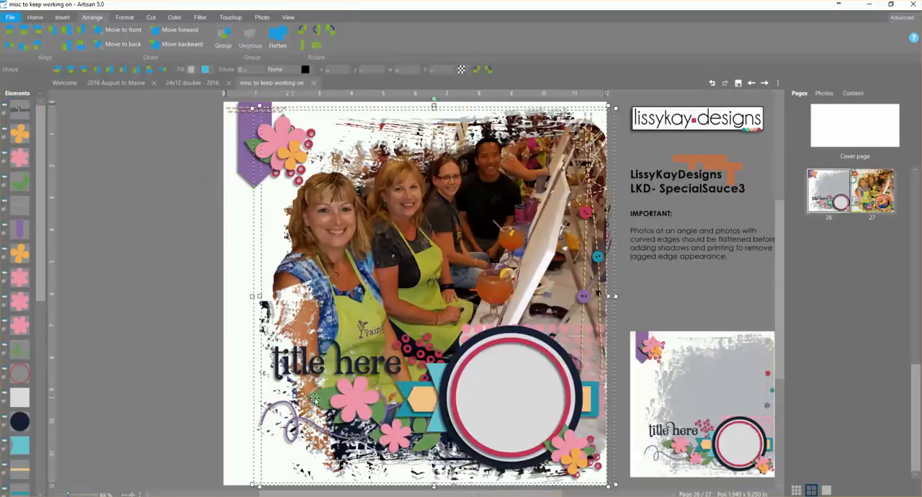
pyautogui.click(661, 291)
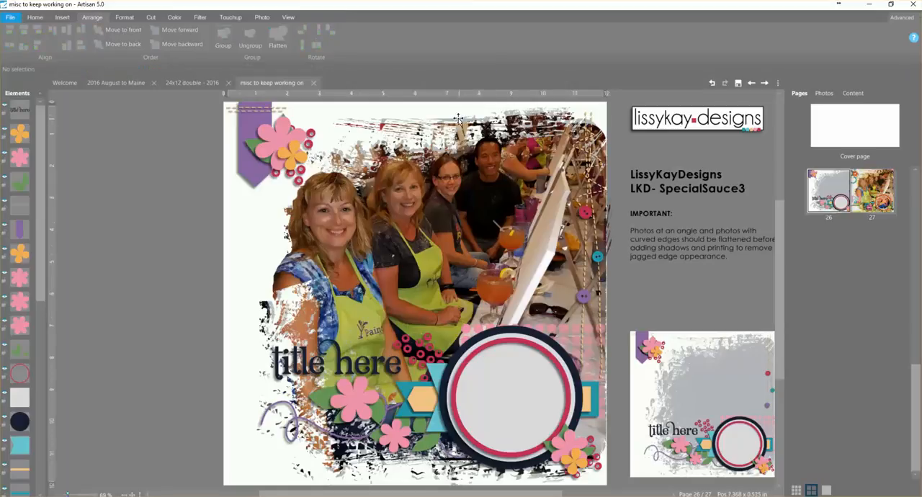
# - Nudge the photo slightly left and extend the gray shape behind it leftward and upward to about 11.4 by 11.9 in
pyautogui.click(446, 222)
pyautogui.moveTo(447, 222)
pyautogui.mouseDown()
pyautogui.moveTo(439, 219)
pyautogui.moveTo(444, 226)
pyautogui.mouseUp()
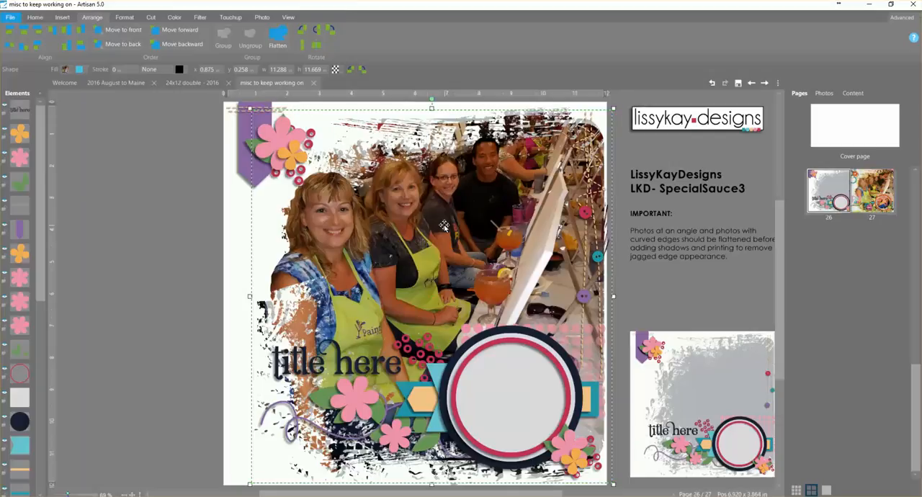
pyautogui.click(448, 124)
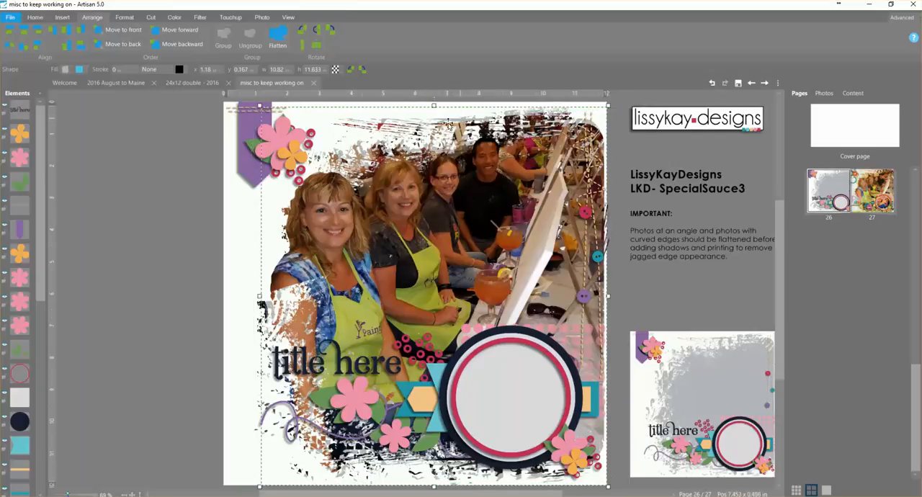
pyautogui.moveTo(259, 295); pyautogui.dragTo(241, 296)
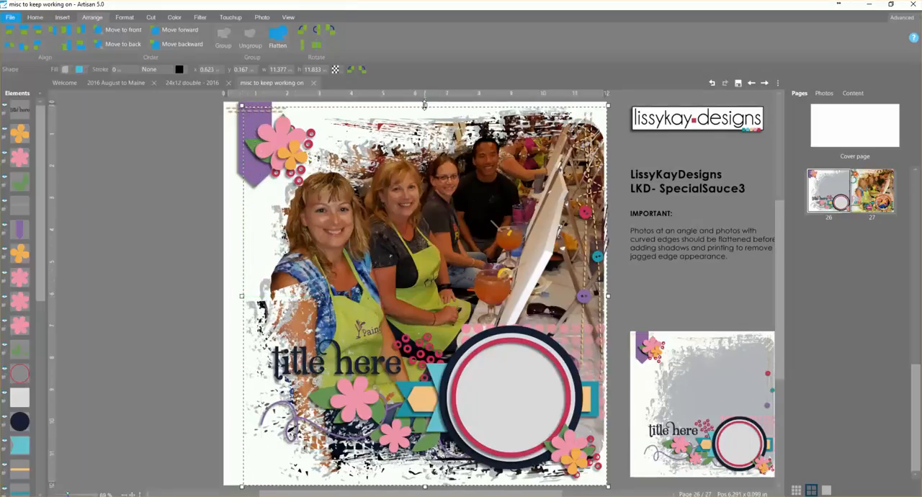
pyautogui.moveTo(425, 103); pyautogui.dragTo(425, 100)
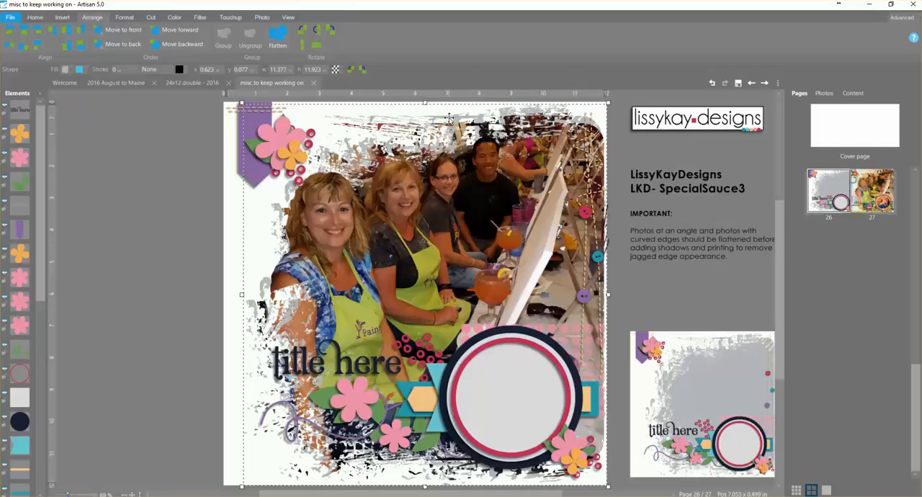
pyautogui.moveTo(242, 293); pyautogui.dragTo(239, 294)
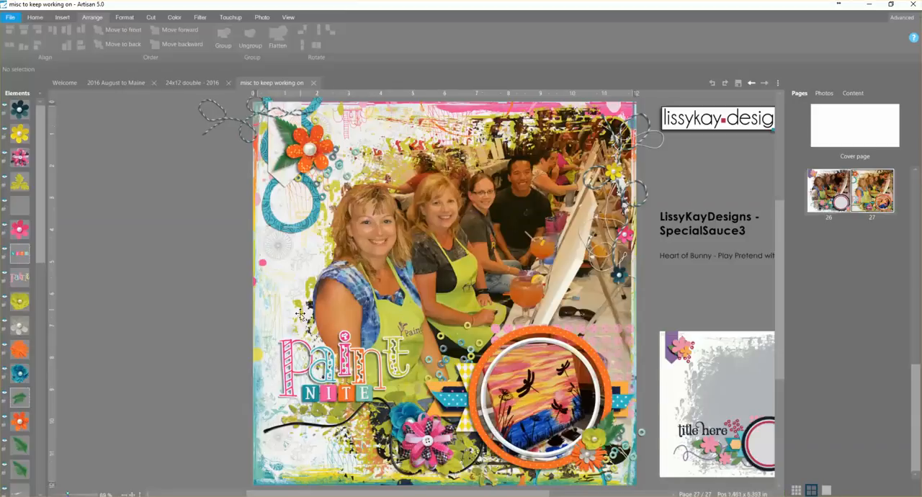
# - Correct the kit credit beside page 27 to read "Hat of Bunny - Play Pretend with Me kit"
pyautogui.doubleClick(674, 258)
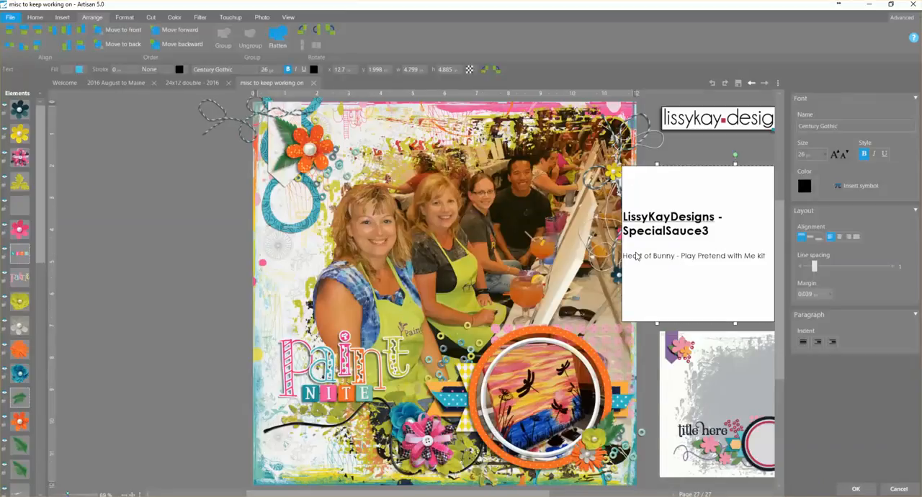
pyautogui.press('BackSpace')
pyautogui.press('BackSpace')
pyautogui.write('H')
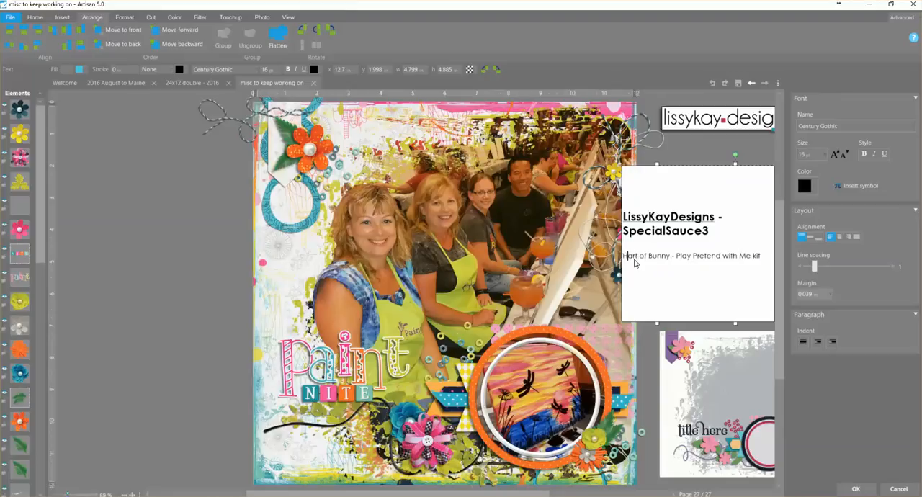
pyautogui.press('Right')
pyautogui.press('Delete')
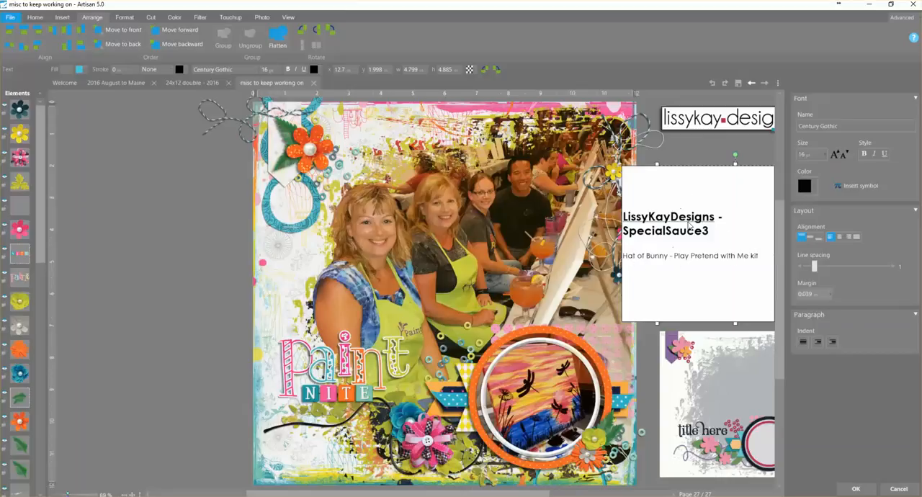
pyautogui.click(199, 248)
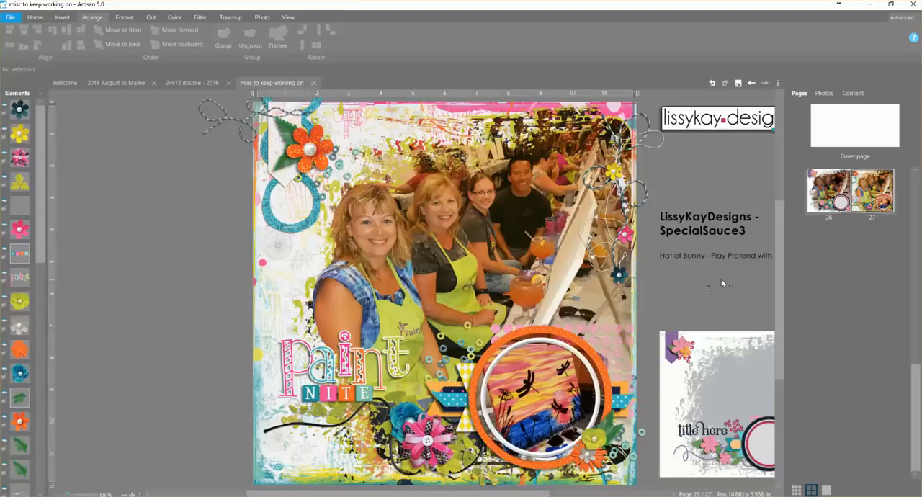
# - Return to page 26 of the project
pyautogui.click(821, 179)
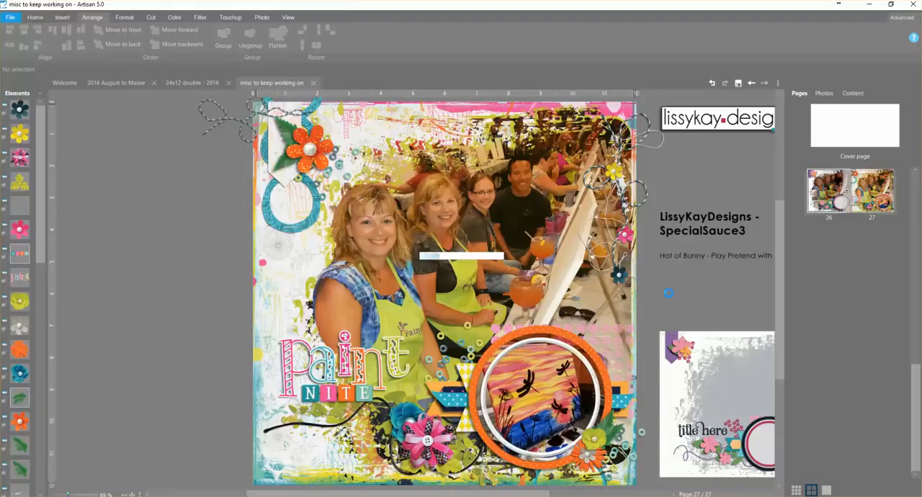